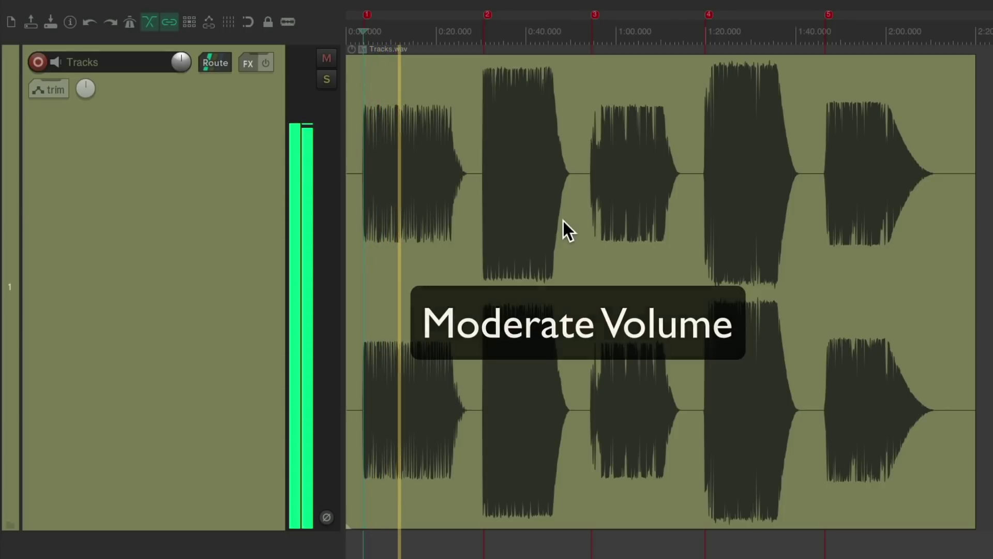
# - Play the song sections at markers 2, 3, 4 and 5 to compare their volumes, and return to the project start
pyautogui.press('space')
pyautogui.press('2')
pyautogui.press('space')
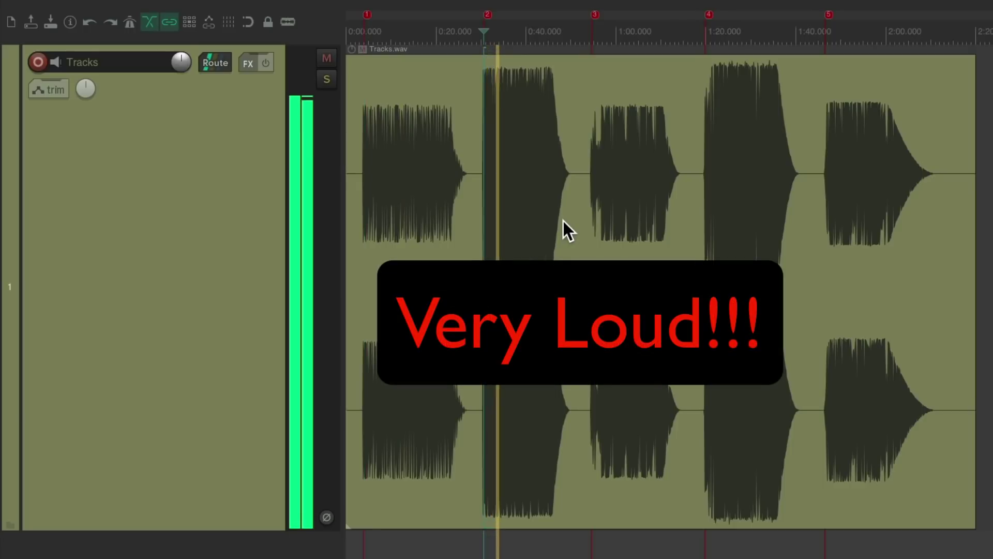
pyautogui.press('space')
pyautogui.press('3')
pyautogui.press('space')
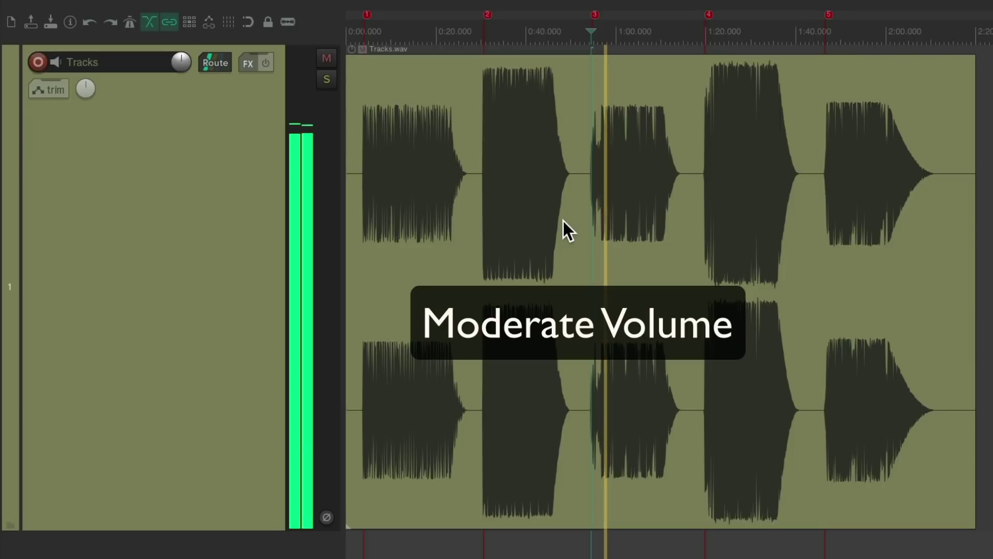
pyautogui.press('4')
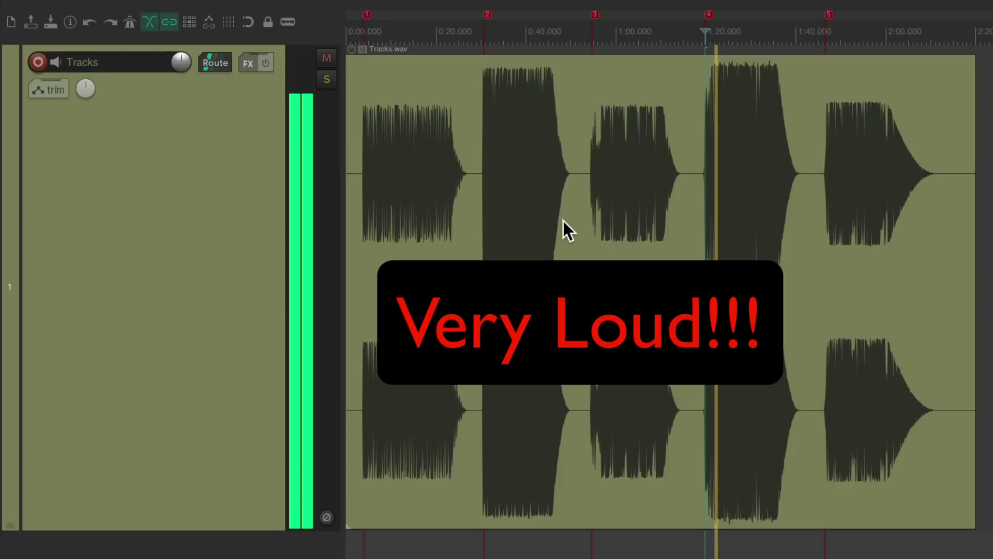
pyautogui.press('space')
pyautogui.press('5')
pyautogui.press('space')
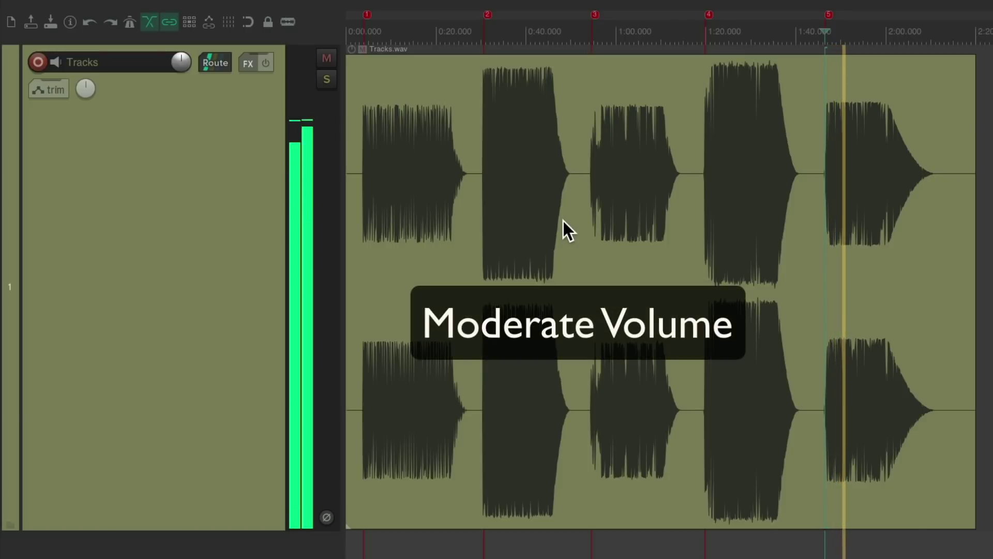
pyautogui.press('space')
pyautogui.press('Home')
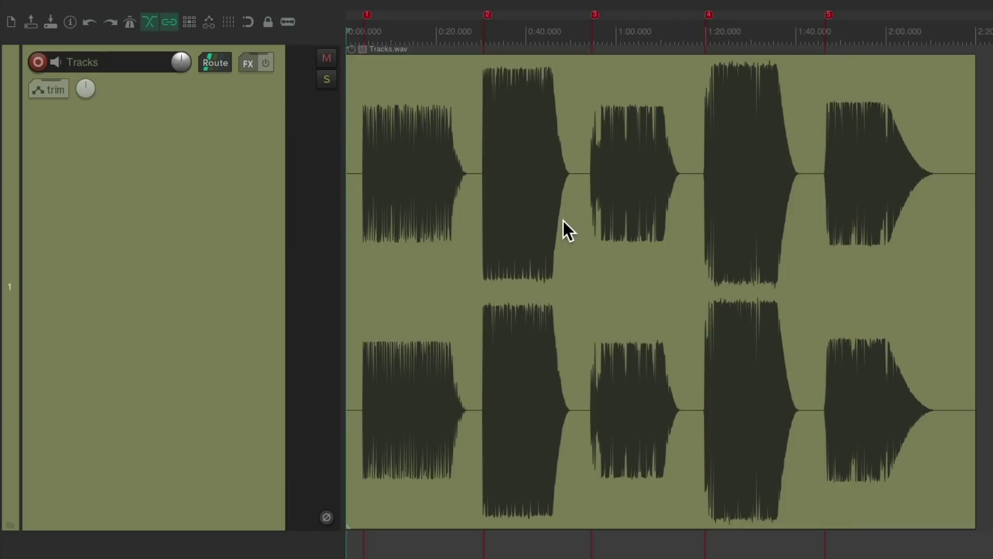
# - Configure a dynamic split of the Tracks.wav item at gate opens and gate closes, not at transients, with silent areas removed
pyautogui.click(529, 149)
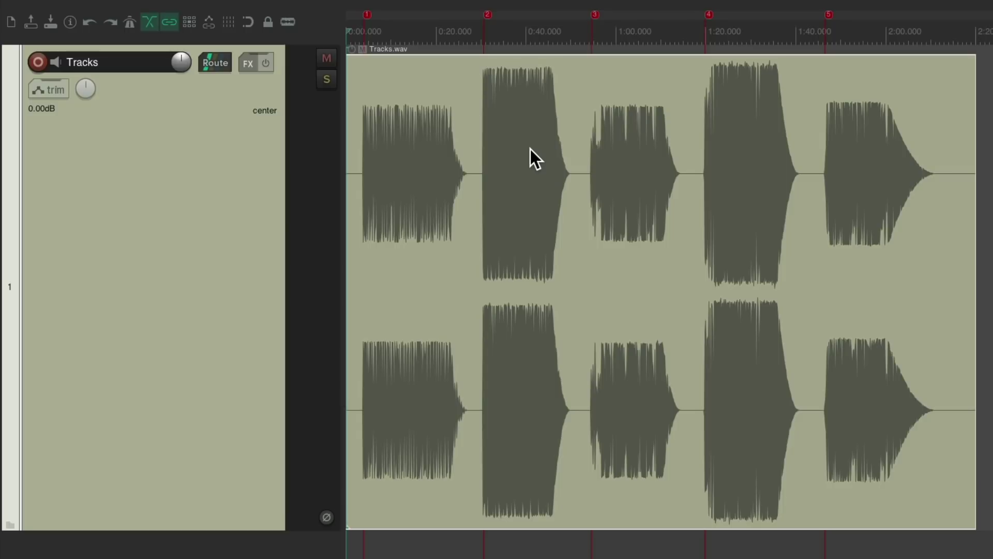
pyautogui.press('d')
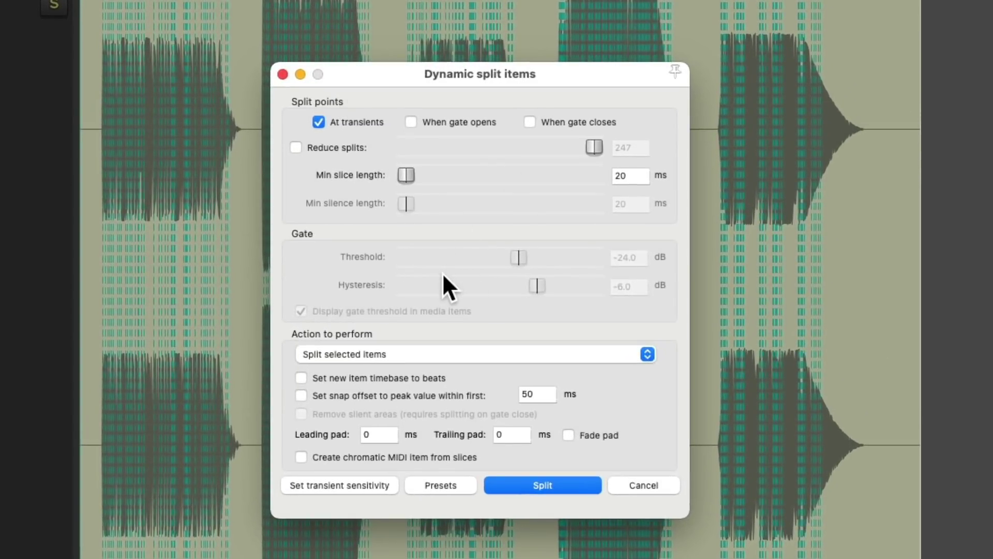
pyautogui.click(410, 122)
pyautogui.click(529, 122)
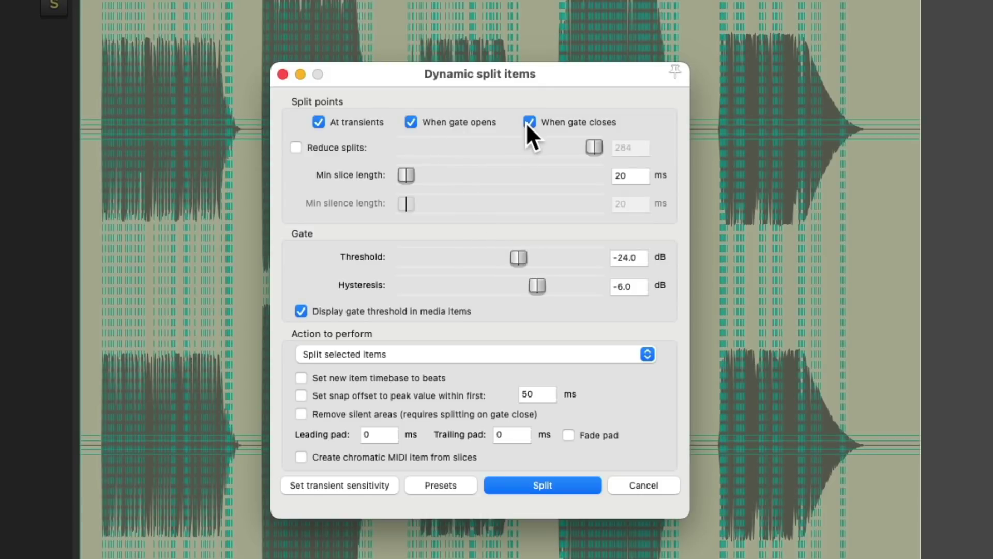
pyautogui.click(318, 122)
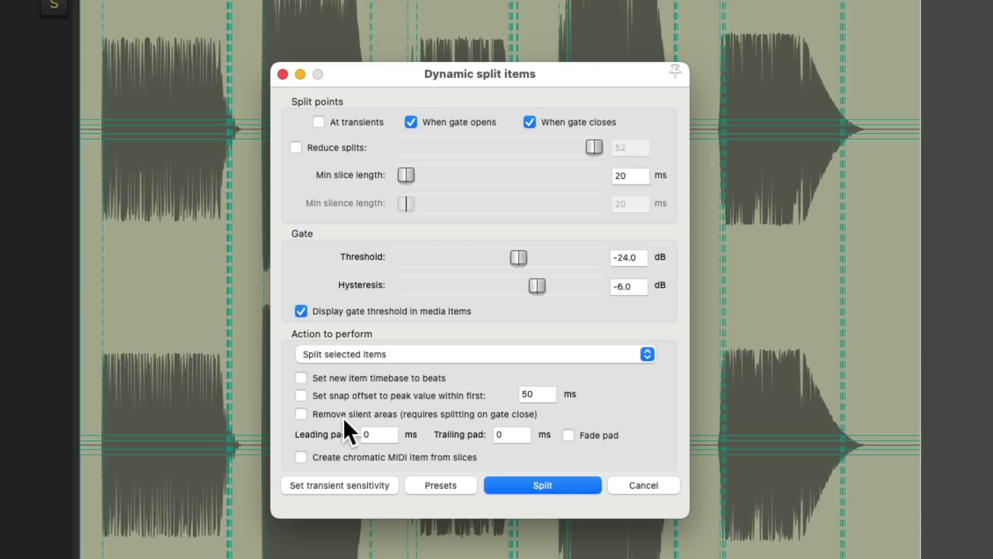
pyautogui.click(301, 415)
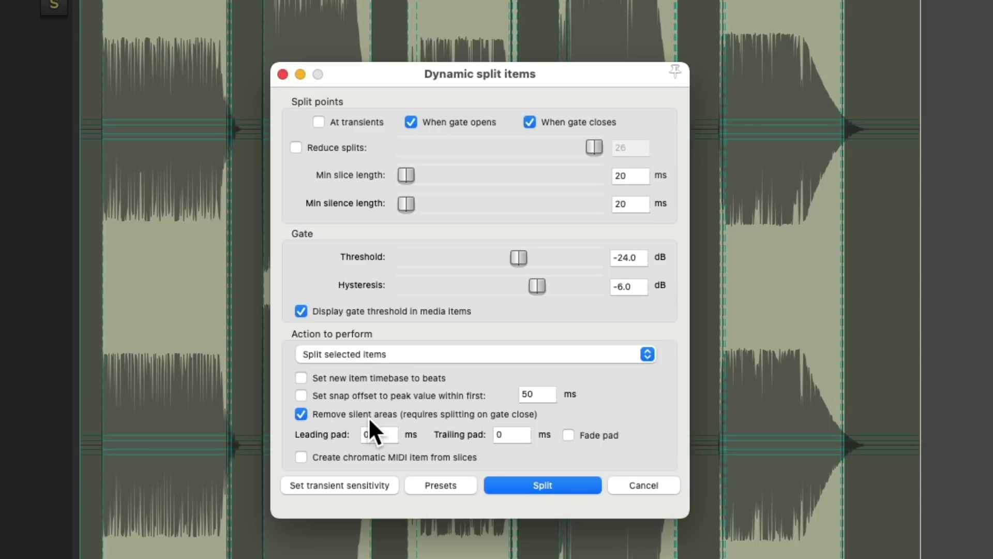
# - Set the dynamic split's leading pad to 100 ms and its trailing pad to 500 ms
pyautogui.doubleClick(383, 434)
pyautogui.write('100')
pyautogui.press('Tab')
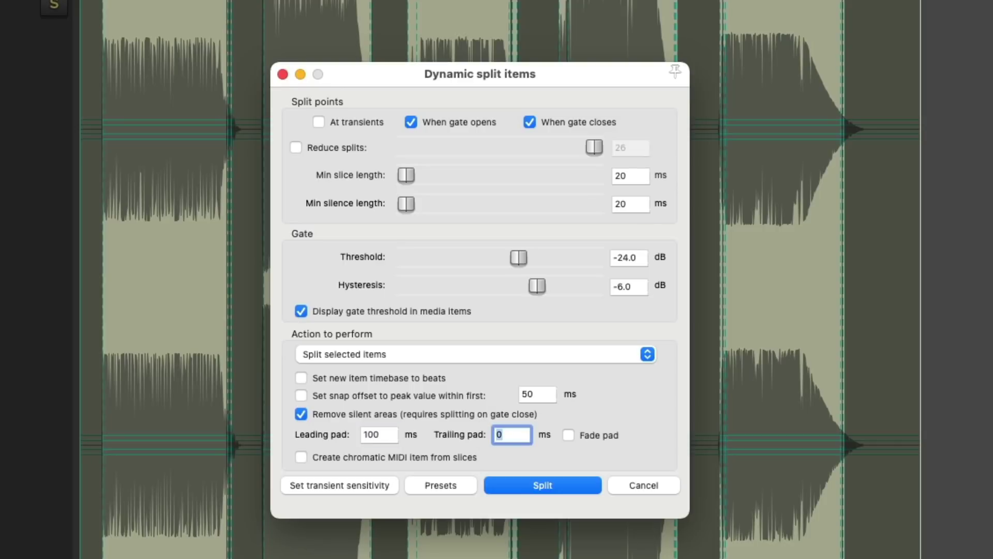
pyautogui.write('500')
# - Set the gate threshold to -60 dB and the hysteresis to -48 dB, and split the item into separate songs
pyautogui.moveTo(520, 253); pyautogui.dragTo(340, 269)
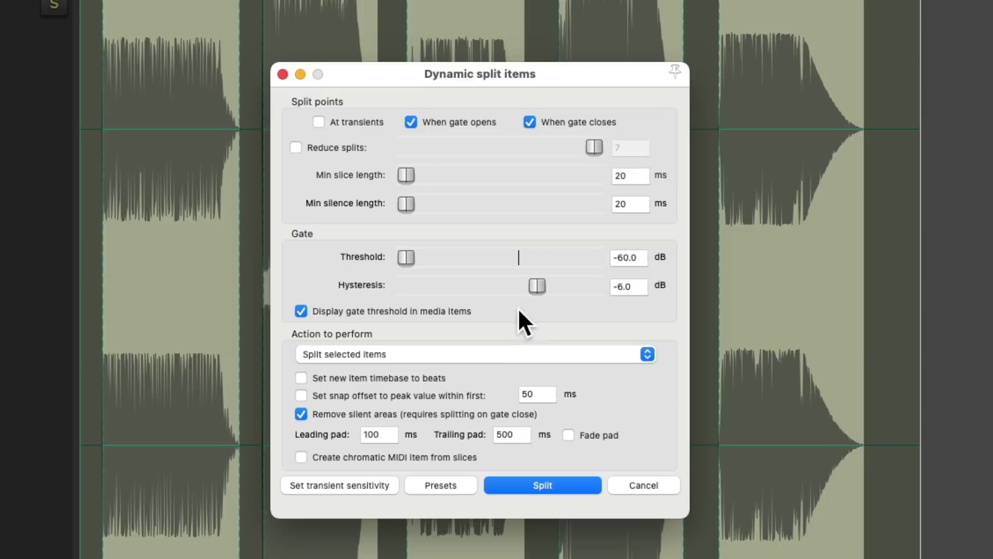
pyautogui.moveTo(534, 288); pyautogui.dragTo(368, 284)
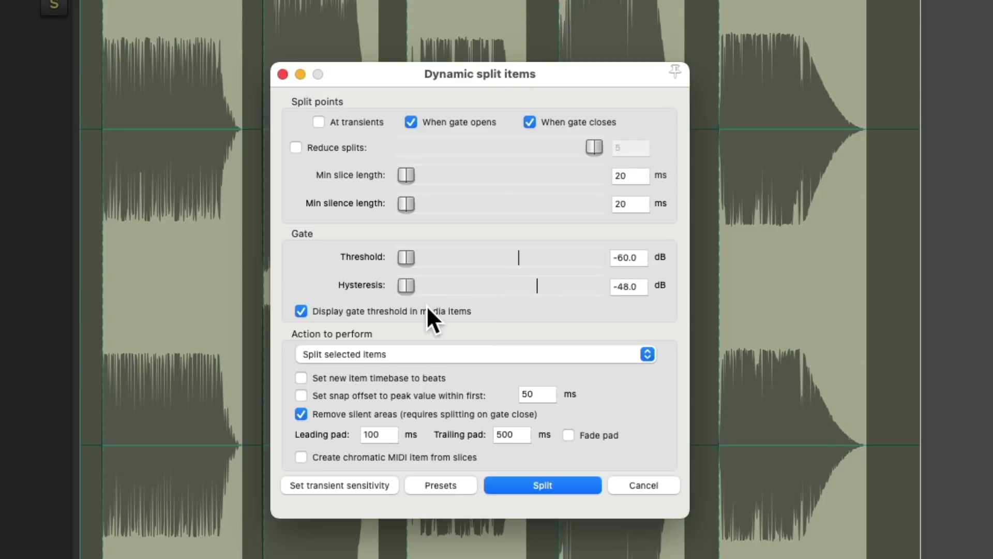
pyautogui.click(573, 476)
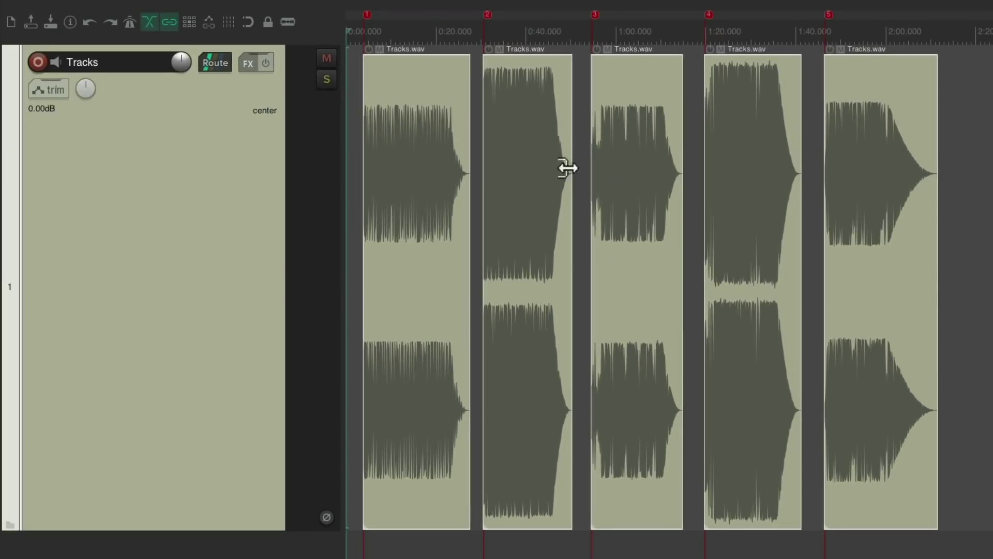
# - Normalize the selected song items individually with the standard Normalize items processing
pyautogui.rightClick(504, 145)
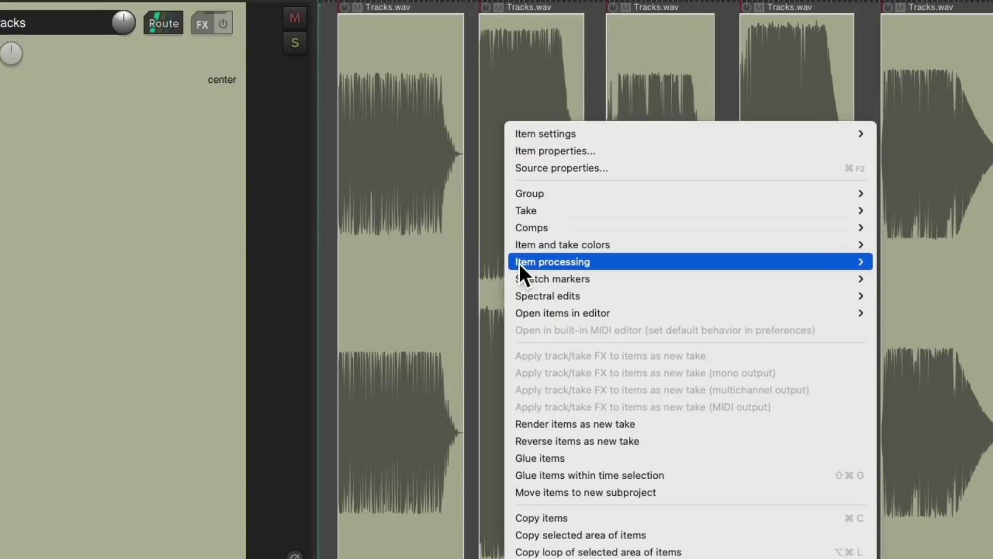
pyautogui.moveTo(511, 266)
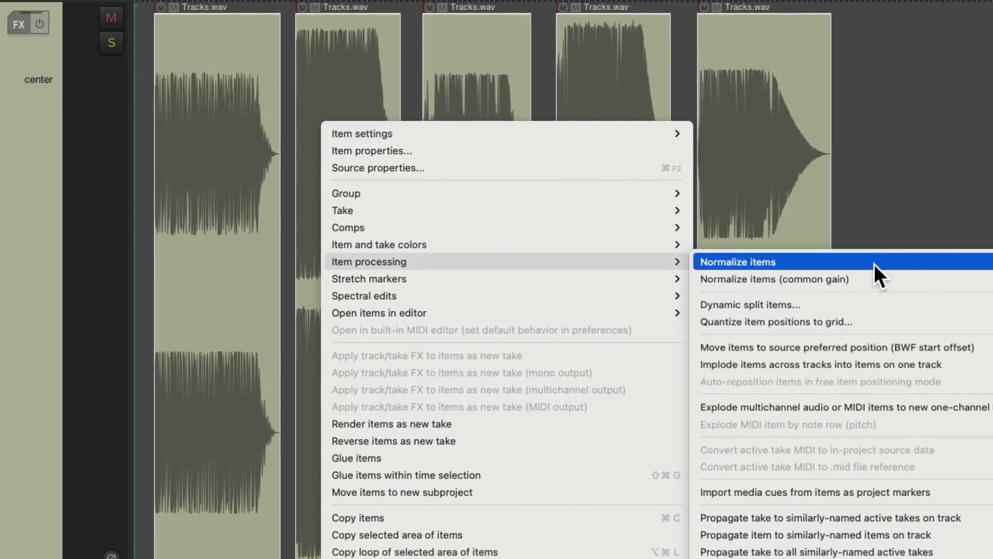
pyautogui.click(806, 263)
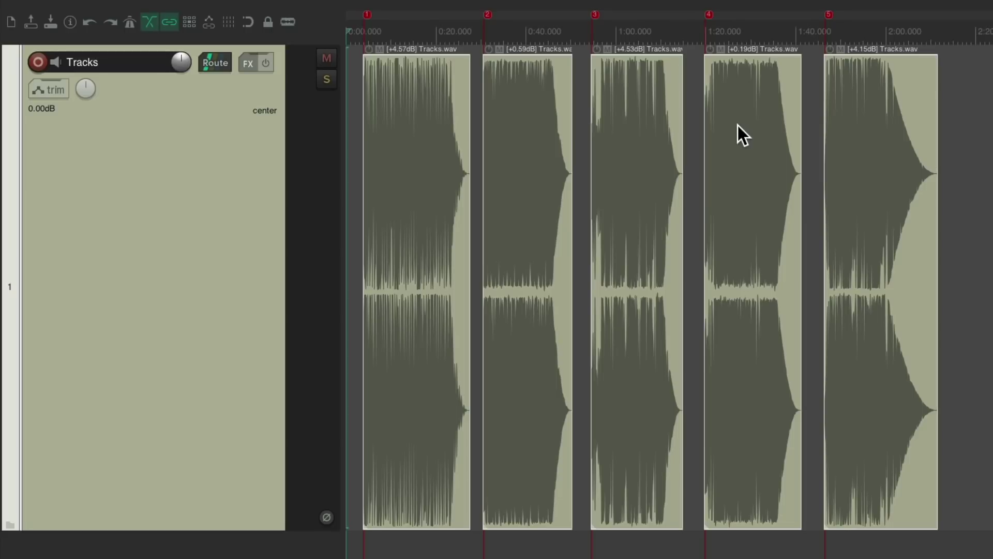
# - Play the normalized songs from the first through marker 5 to compare them, and undo the normalization
pyautogui.press('space')
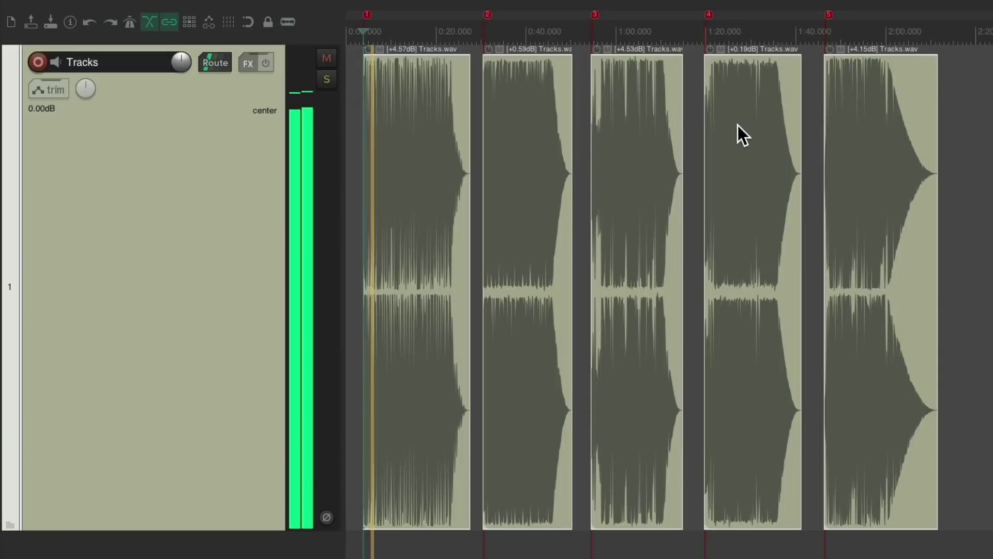
pyautogui.press('2')
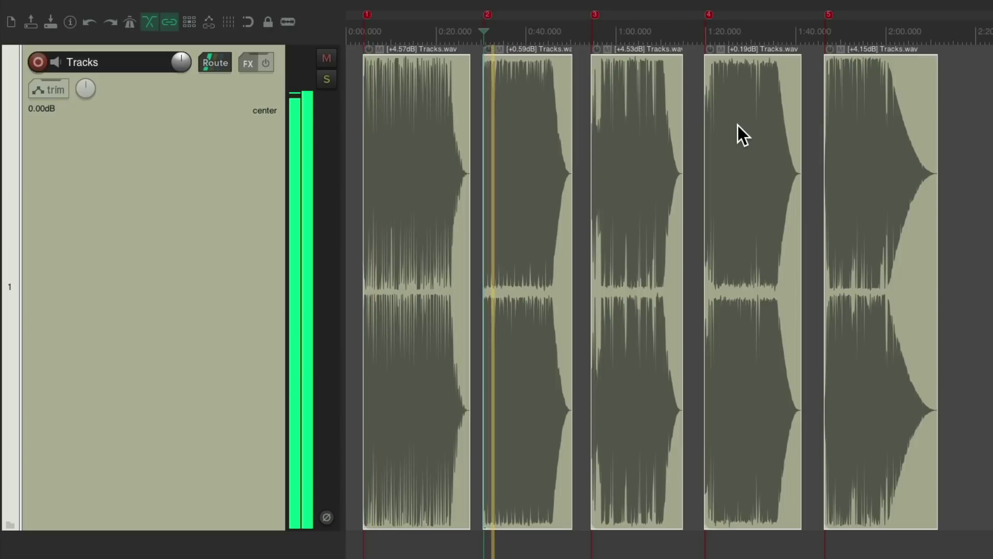
pyautogui.press('3')
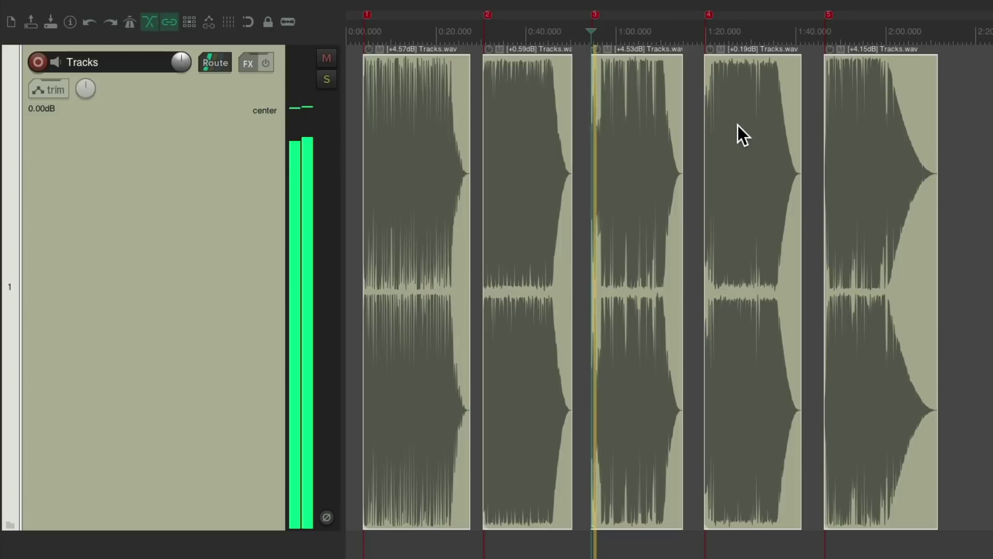
pyautogui.press('4')
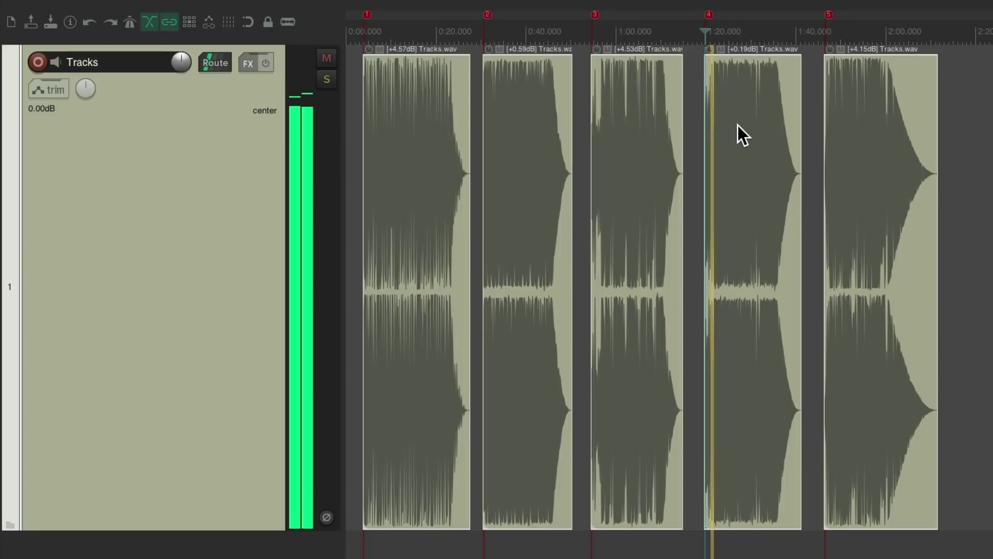
pyautogui.press('5')
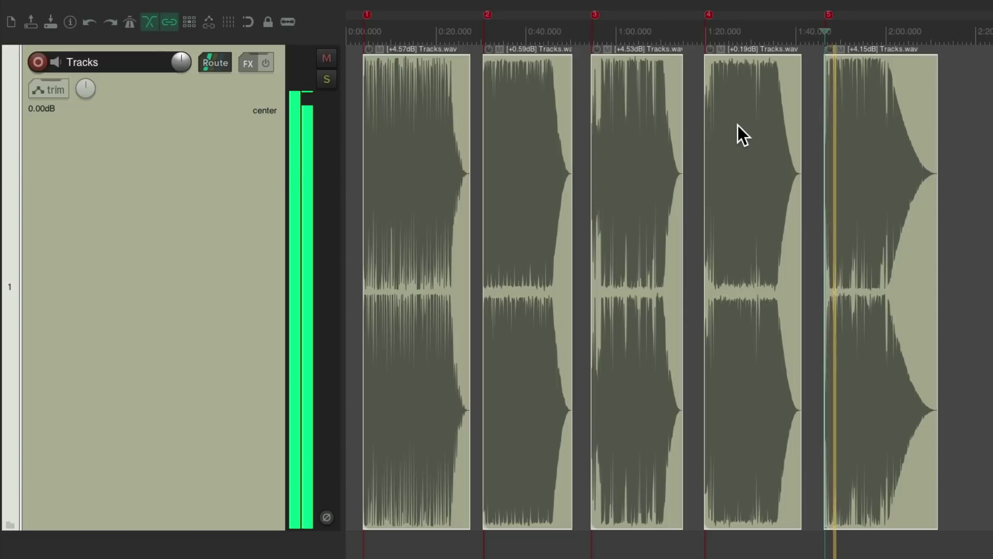
pyautogui.press('space')
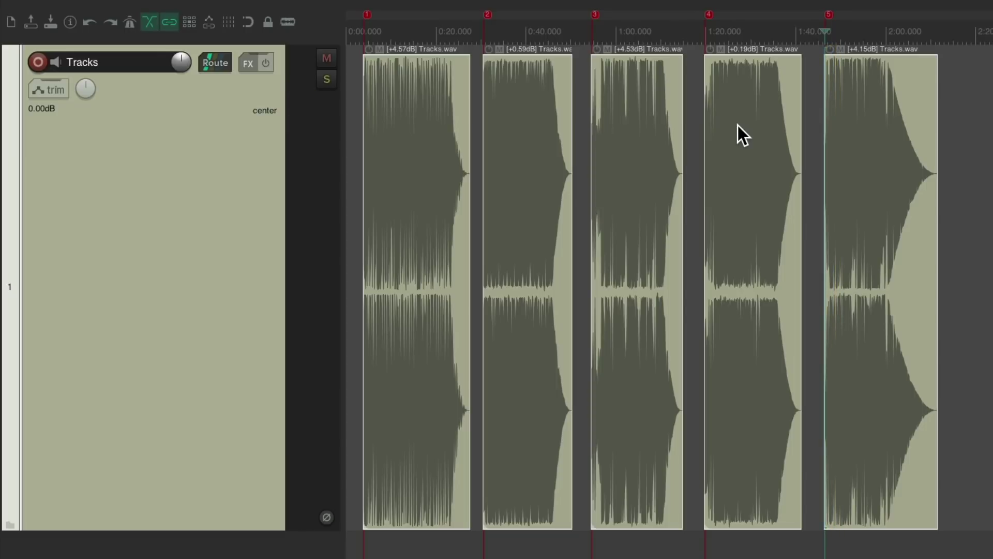
pyautogui.hotkey('ctrl', 'z')
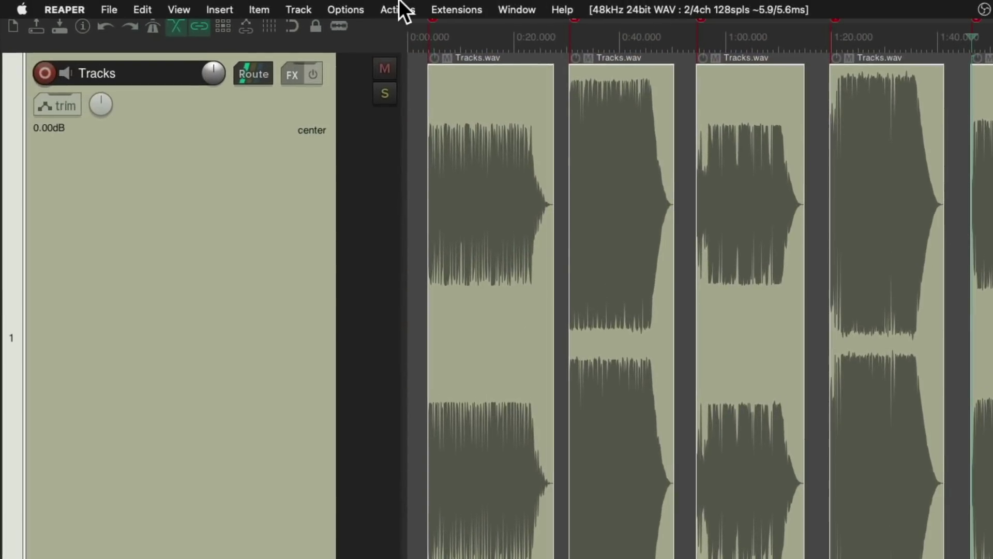
# - Filter the action list for "loudness" and run SWS/BR: Normalize loudness of selected items/tracks
pyautogui.click(398, 9)
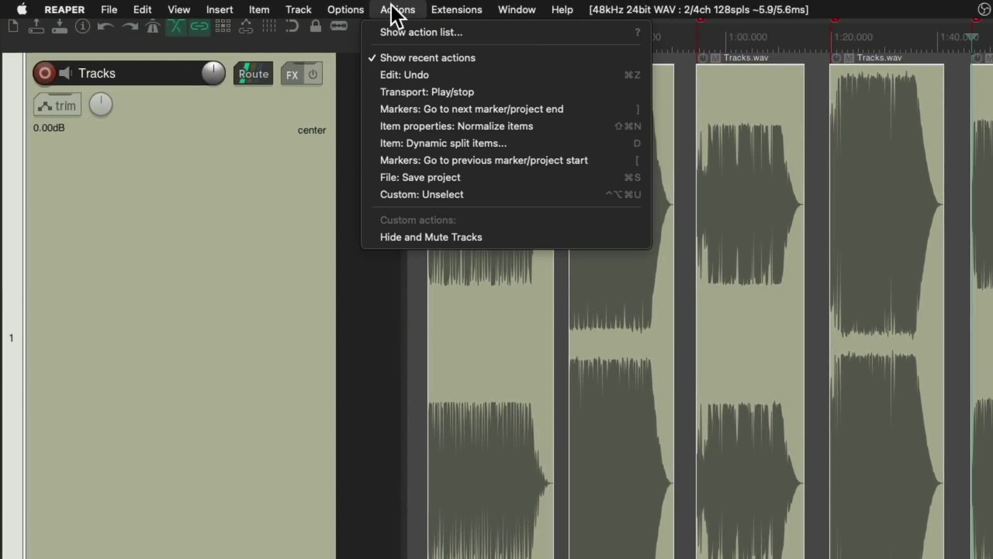
pyautogui.click(362, 35)
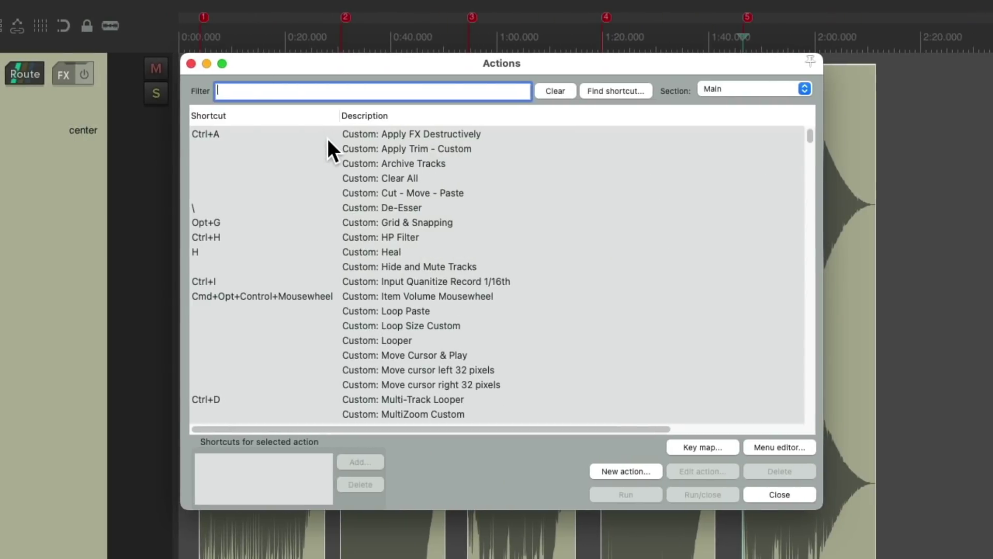
pyautogui.write('loudness')
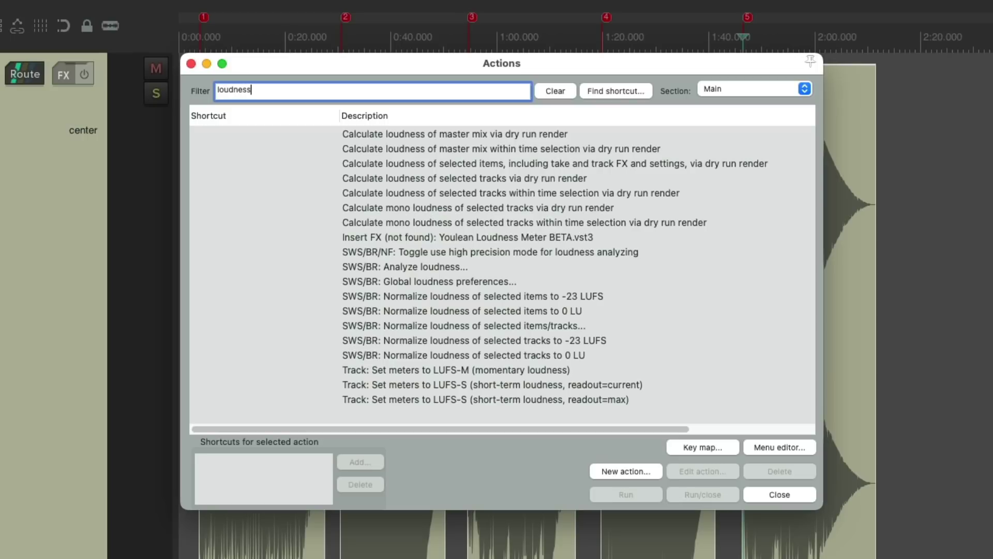
pyautogui.click(475, 326)
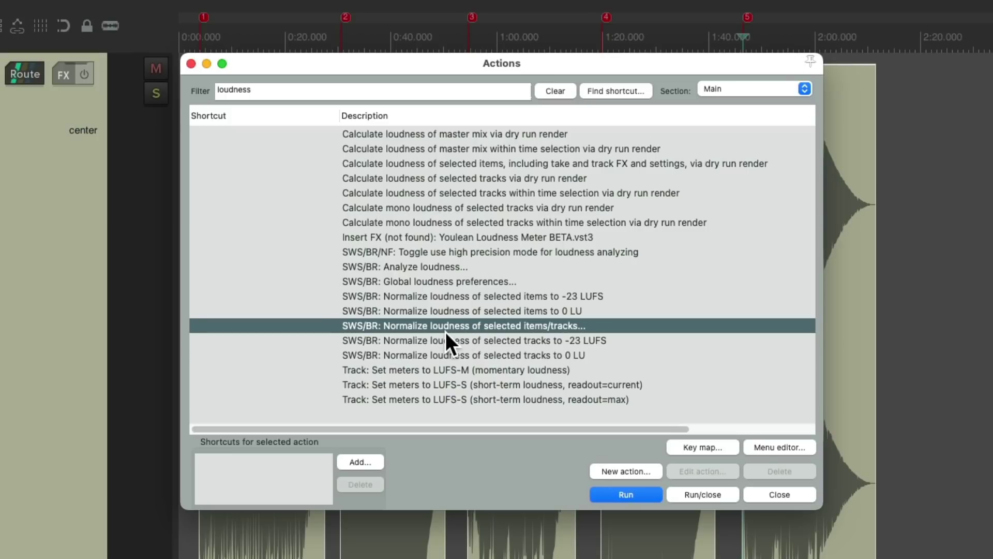
pyautogui.doubleClick(495, 326)
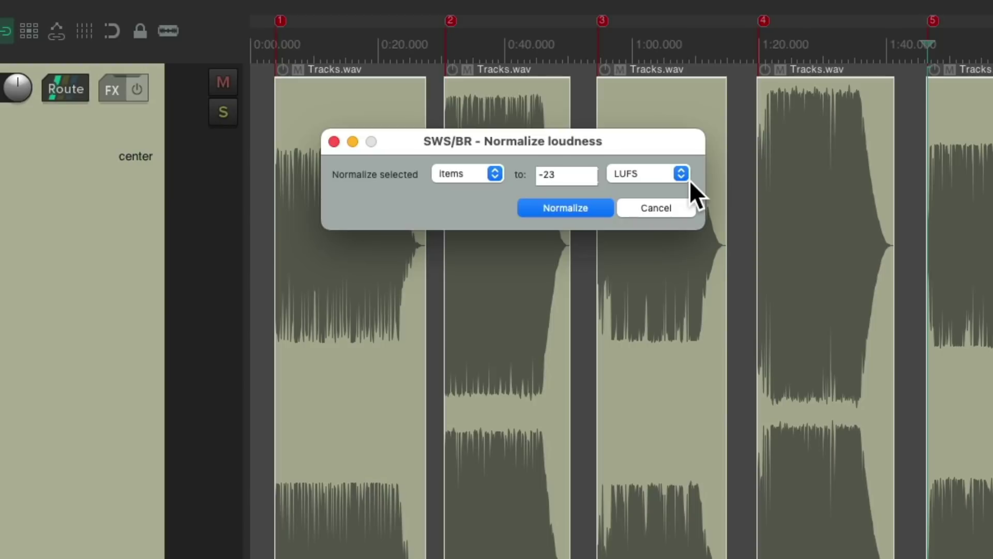
# - Normalize the loudness of the selected items to -14 LUFS
pyautogui.click(582, 172)
pyautogui.write('-14')
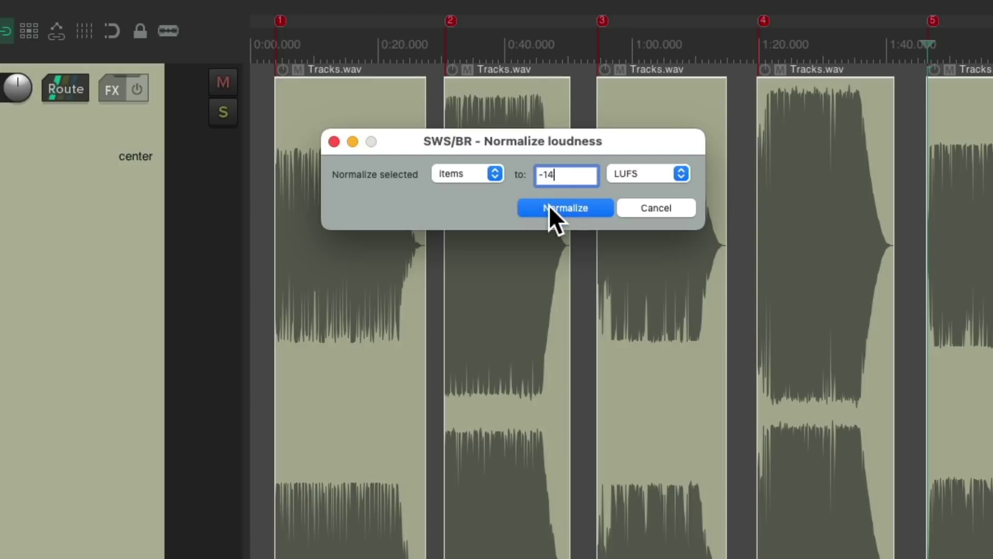
pyautogui.click(594, 209)
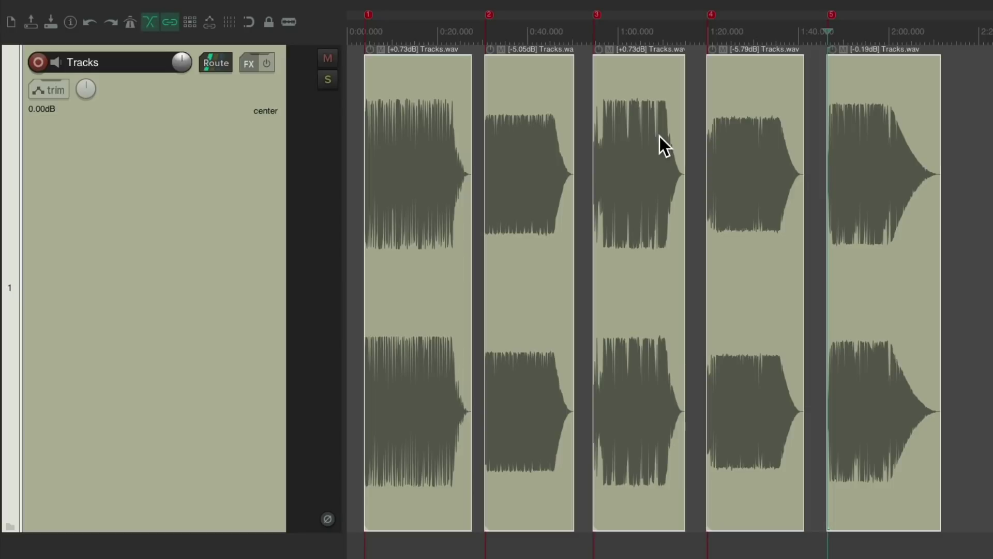
# - Play the loudness-normalized songs from markers 1 through 5 in turn to compare their perceived volume
pyautogui.press('4')
pyautogui.press('3')
pyautogui.press('2')
pyautogui.press('1')
pyautogui.press('space')
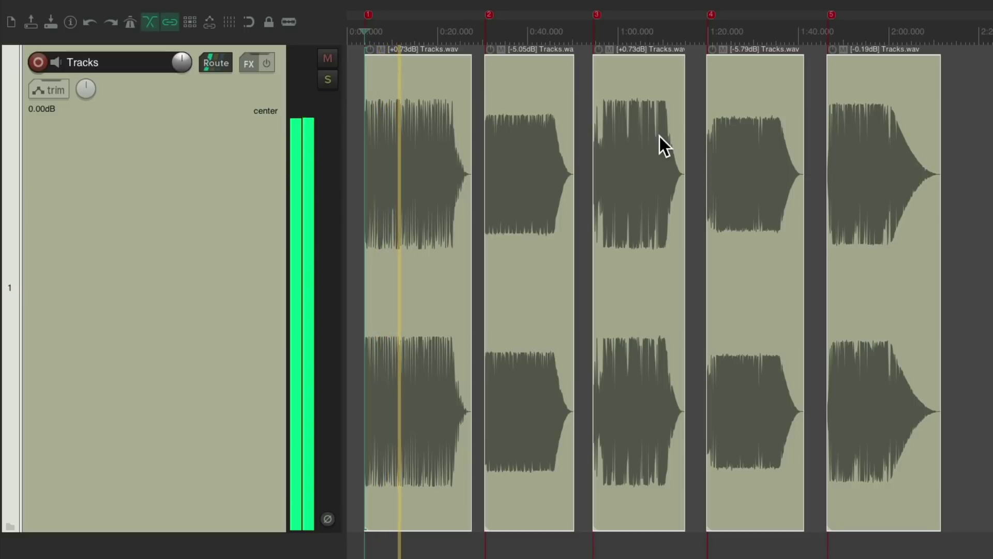
pyautogui.press('2')
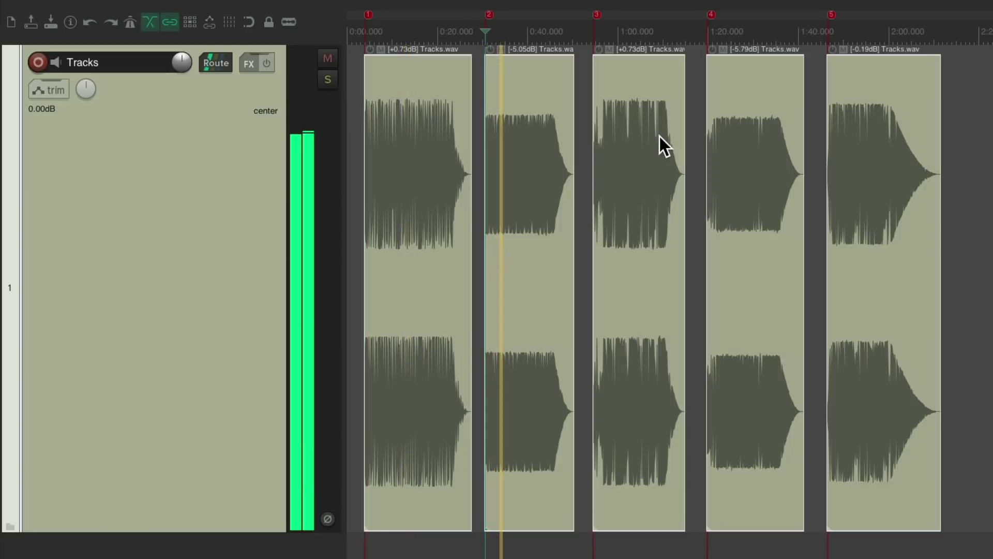
pyautogui.press('3')
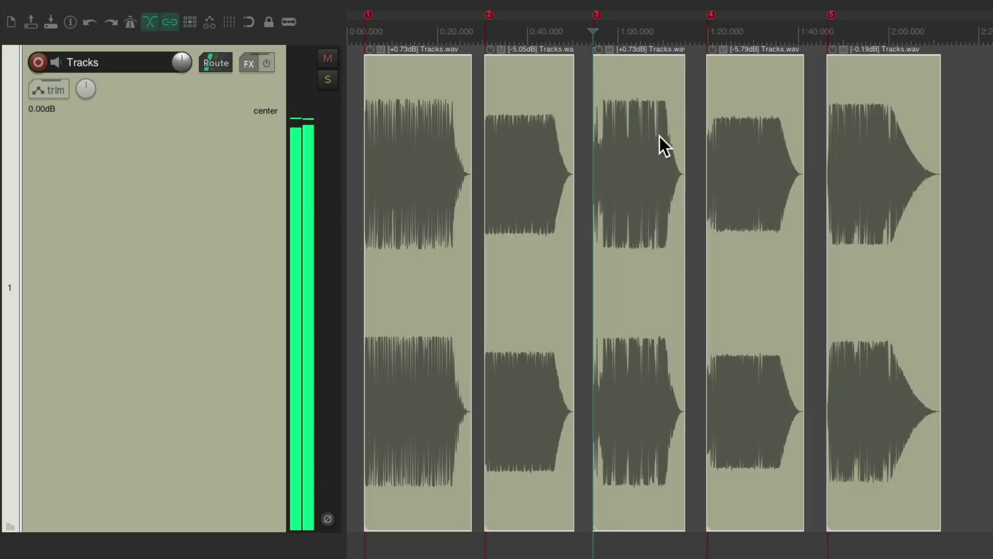
pyautogui.press('4')
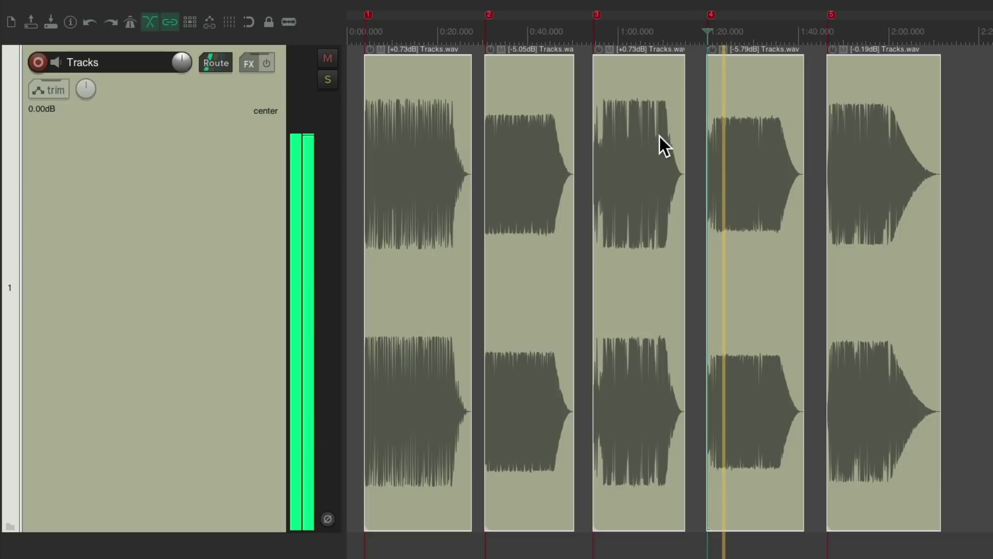
pyautogui.press('5')
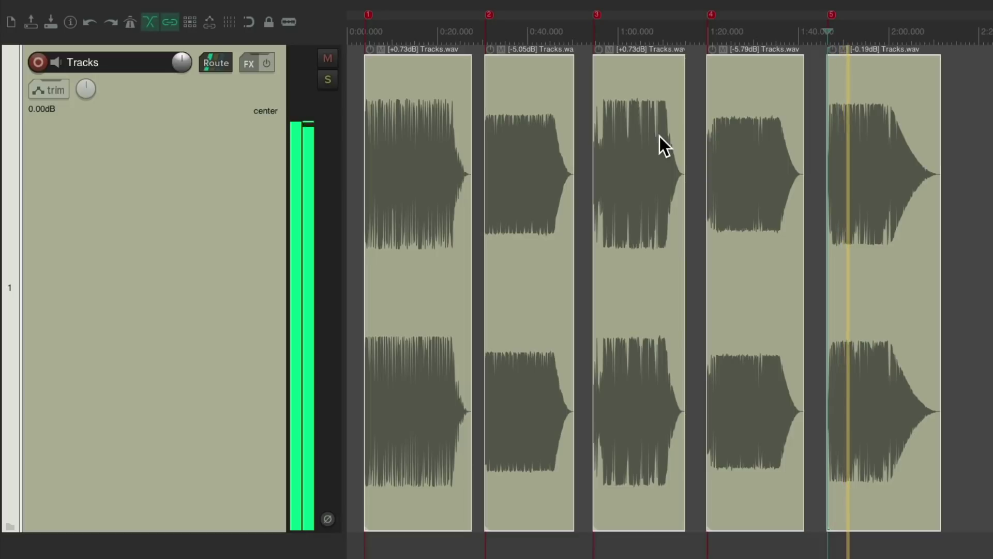
pyautogui.press('space')
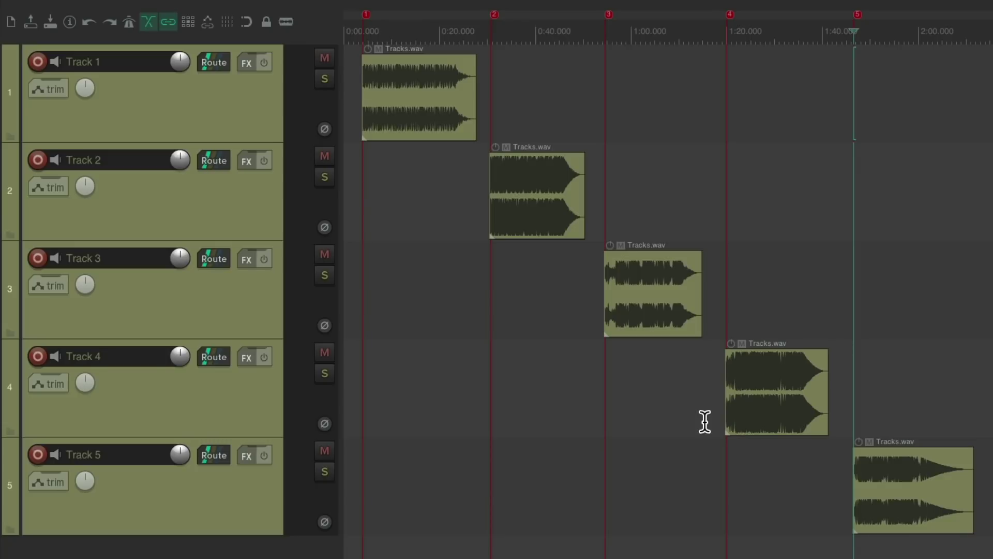
# - Play the unnormalized songs on Tracks 1 to 3 from the project start, and check the track faders in the mixer
pyautogui.press('Home')
pyautogui.press('space')
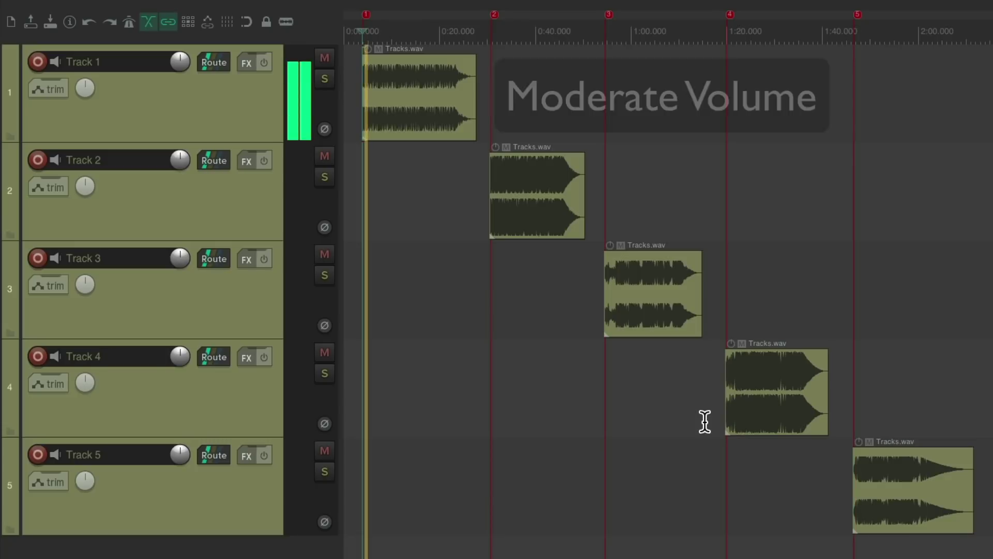
pyautogui.press('2')
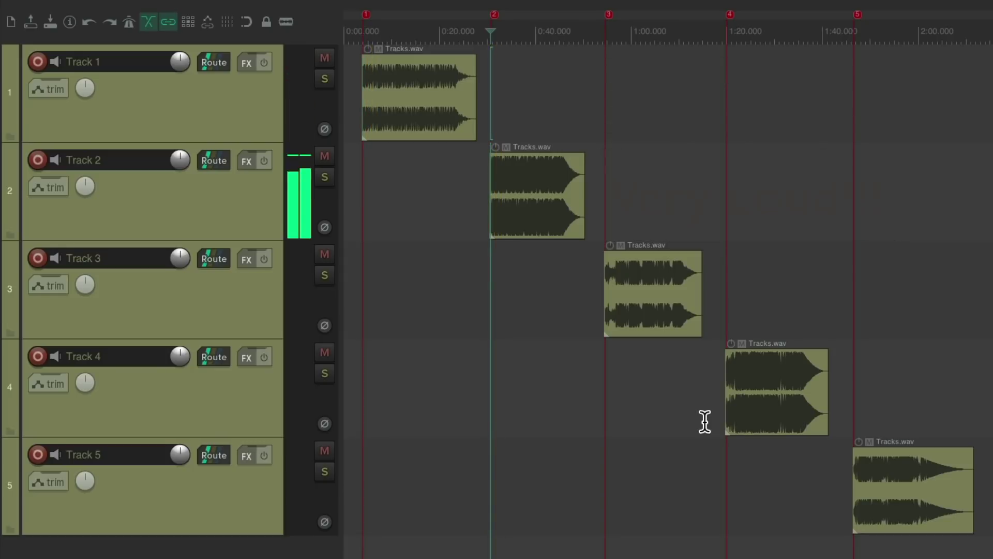
pyautogui.press('3')
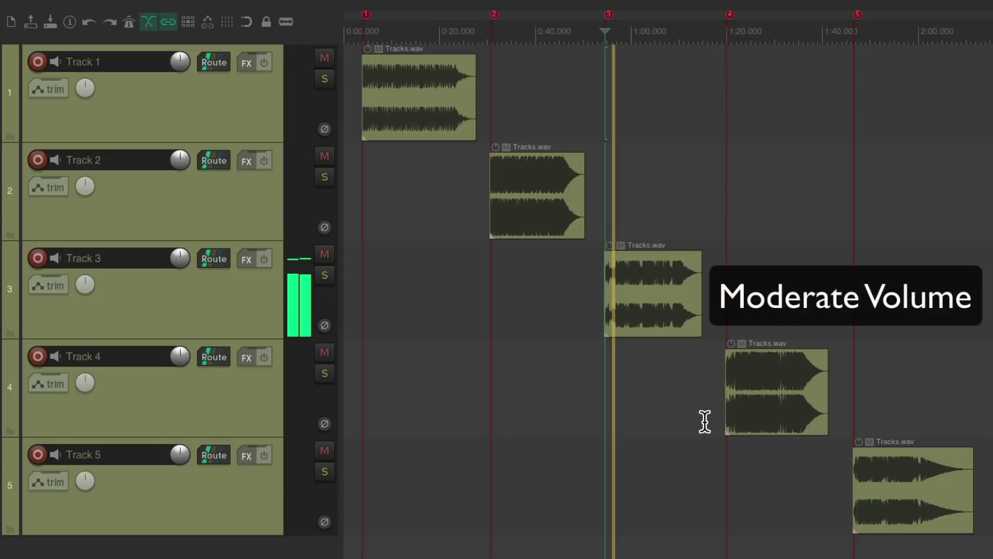
pyautogui.press('space')
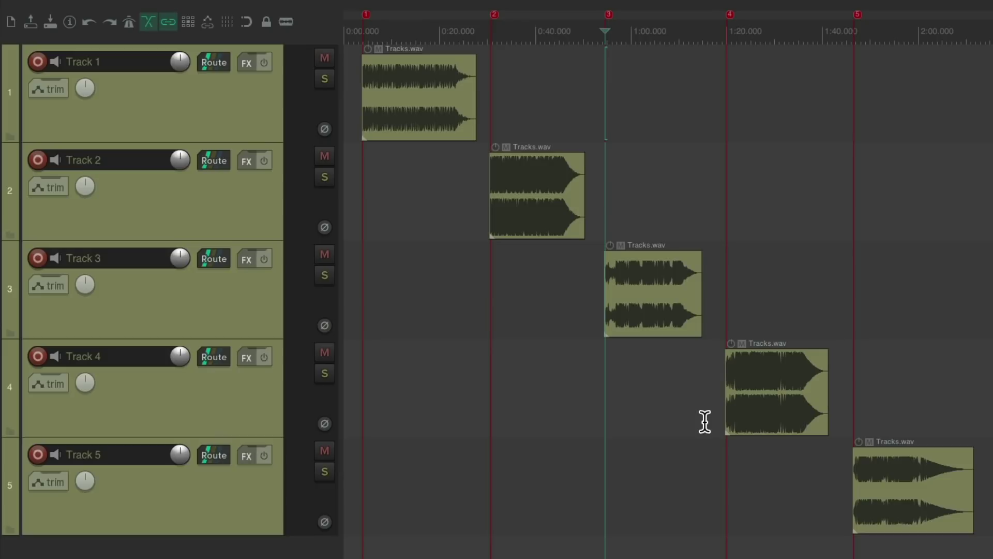
pyautogui.hotkey('ctrl', 'm')
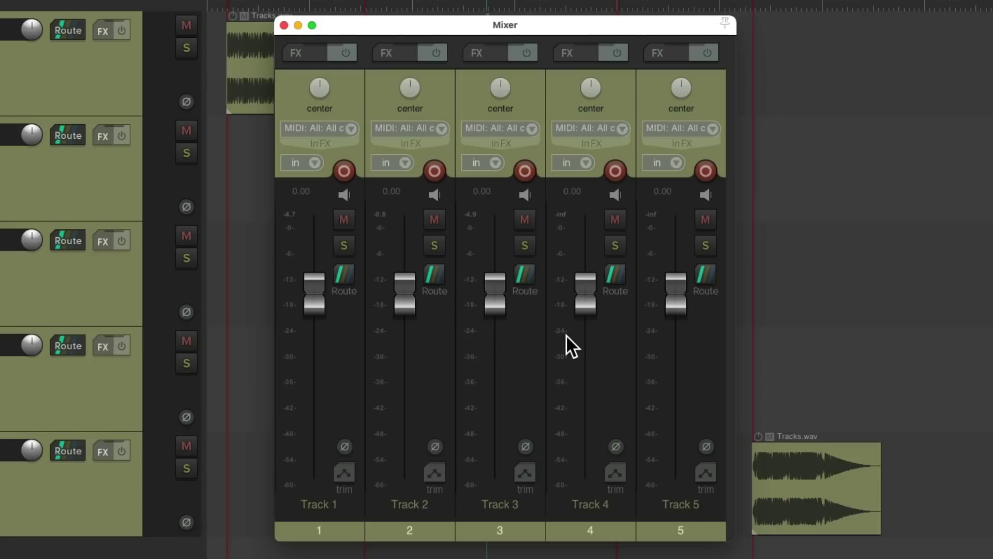
pyautogui.press('super+m')
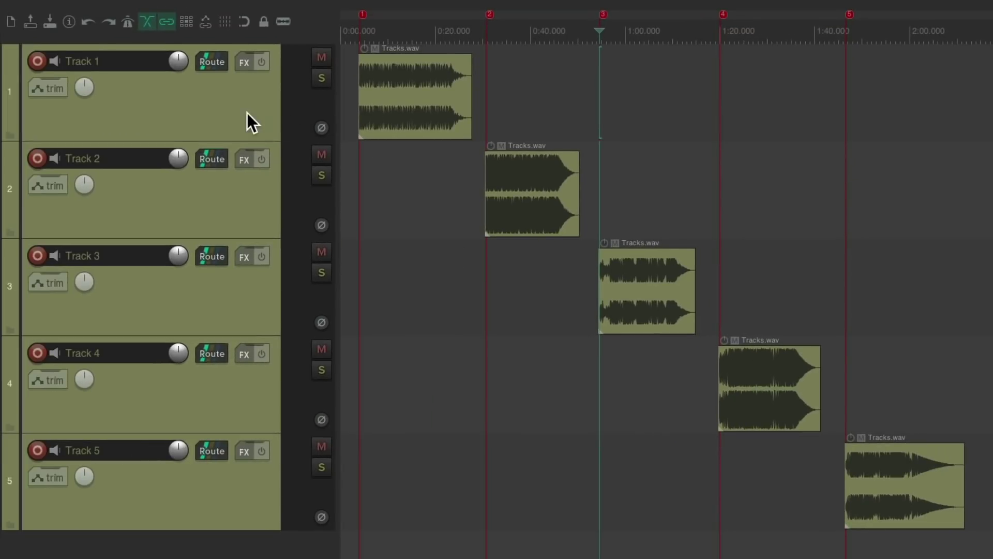
# - Select Tracks 1 through 5 and run the action SWS/BR: Normalize loudness of selected items/tracks
pyautogui.click(259, 113)
pyautogui.keyDown('shift'); pyautogui.click(256, 479); pyautogui.keyUp('shift')
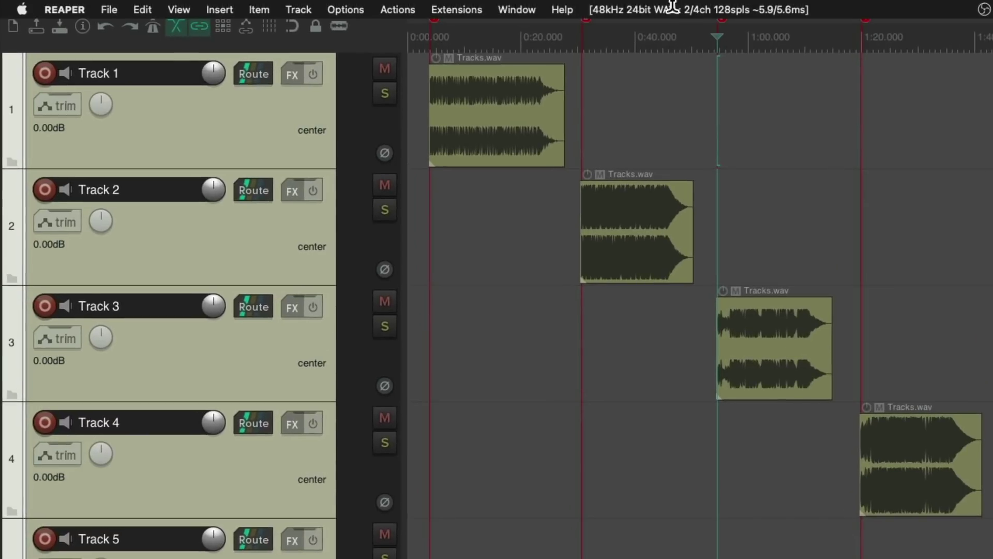
pyautogui.click(409, 8)
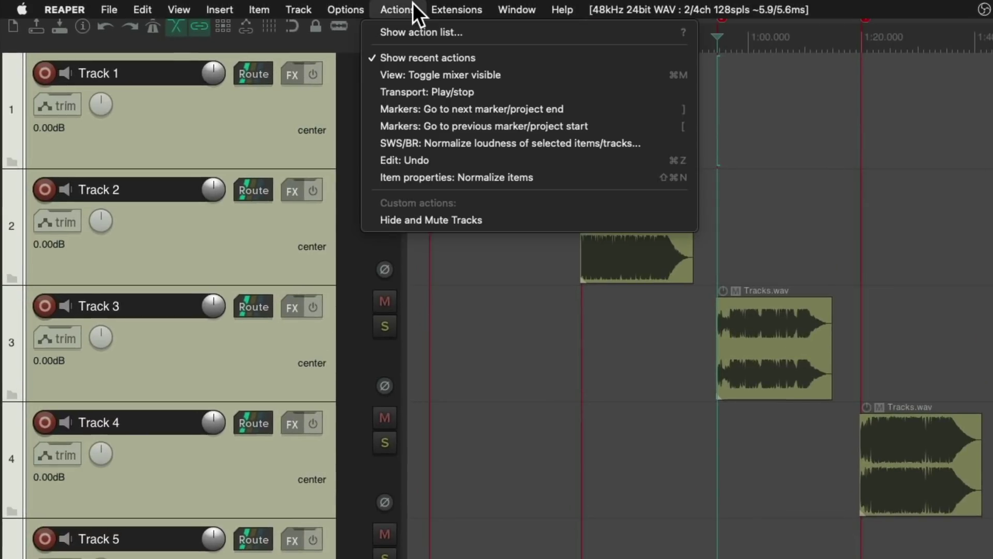
pyautogui.click(371, 33)
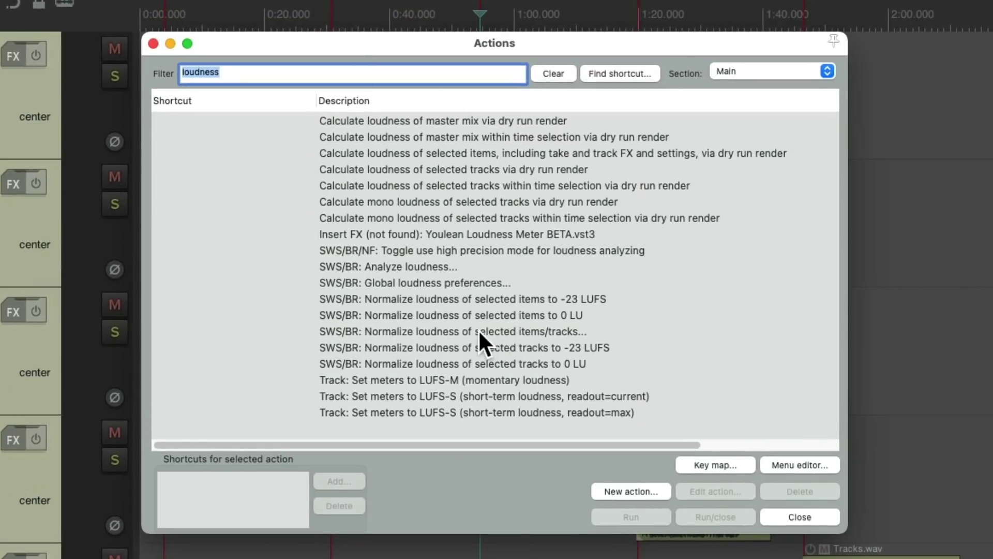
pyautogui.click(487, 332)
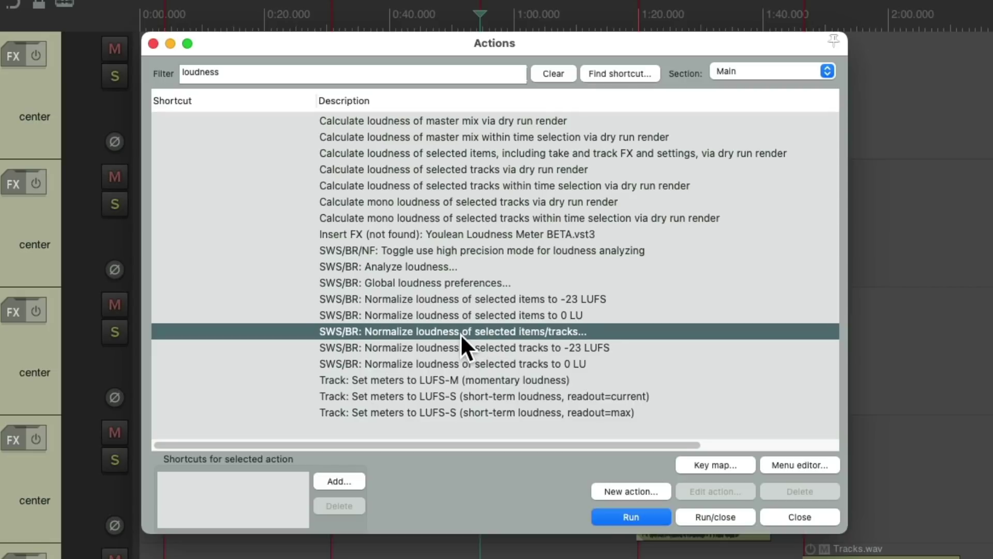
pyautogui.doubleClick(503, 331)
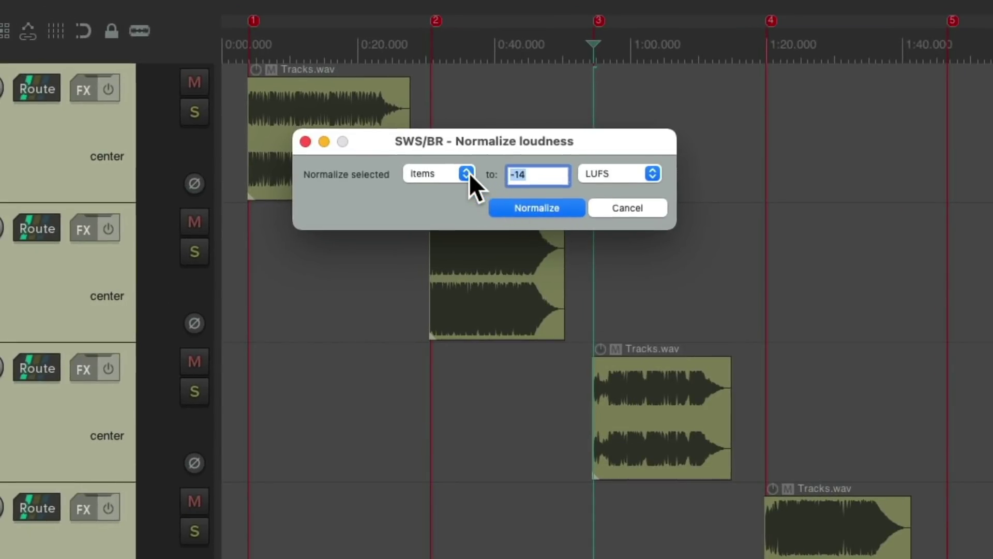
# - Normalize the loudness of the selected tracks, instead of items, to -14 LUFS
pyautogui.click(466, 173)
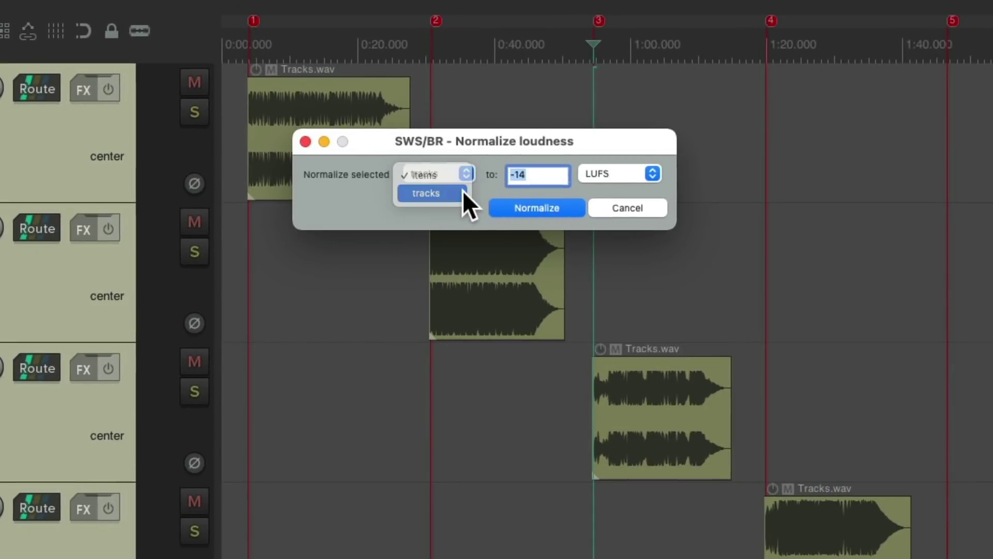
pyautogui.click(463, 191)
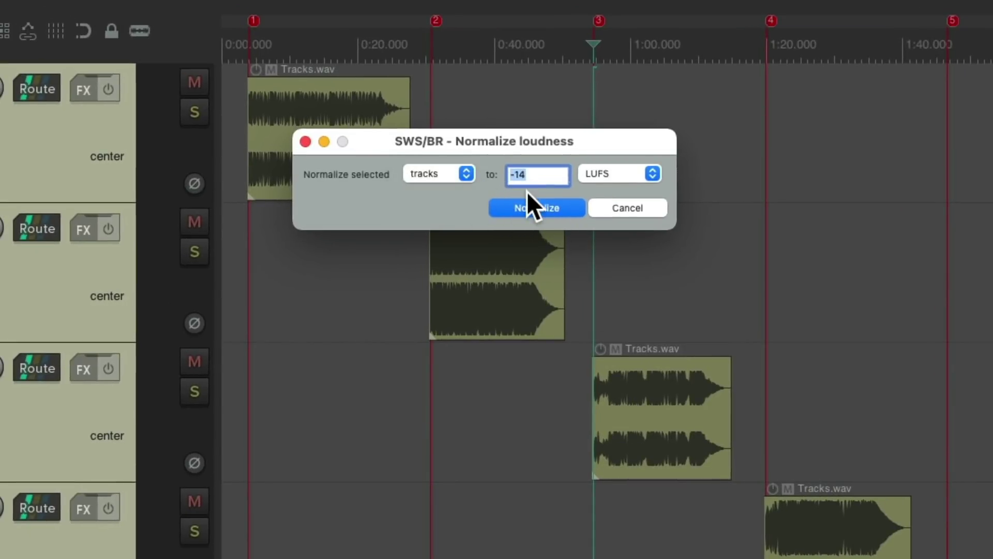
pyautogui.click(579, 210)
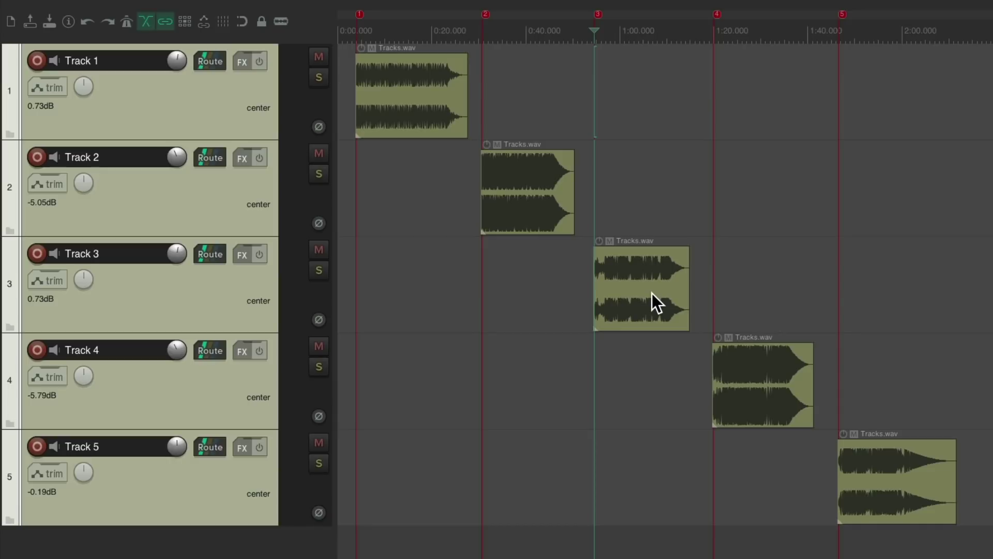
# - Show the mixer and play the normalized tracks from Track 1 through Track 5 to compare their volume
pyautogui.press('super+m')
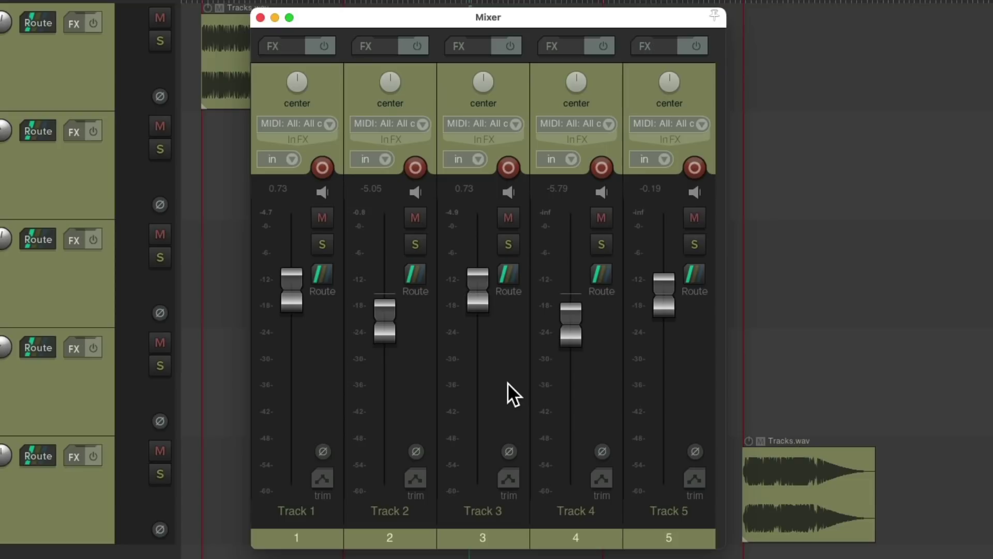
pyautogui.press('space')
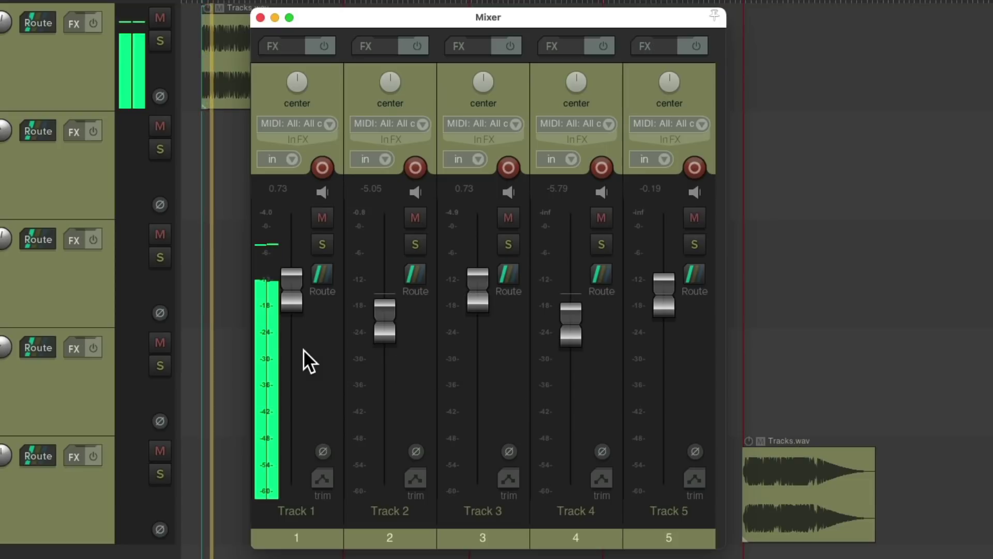
pyautogui.press('space')
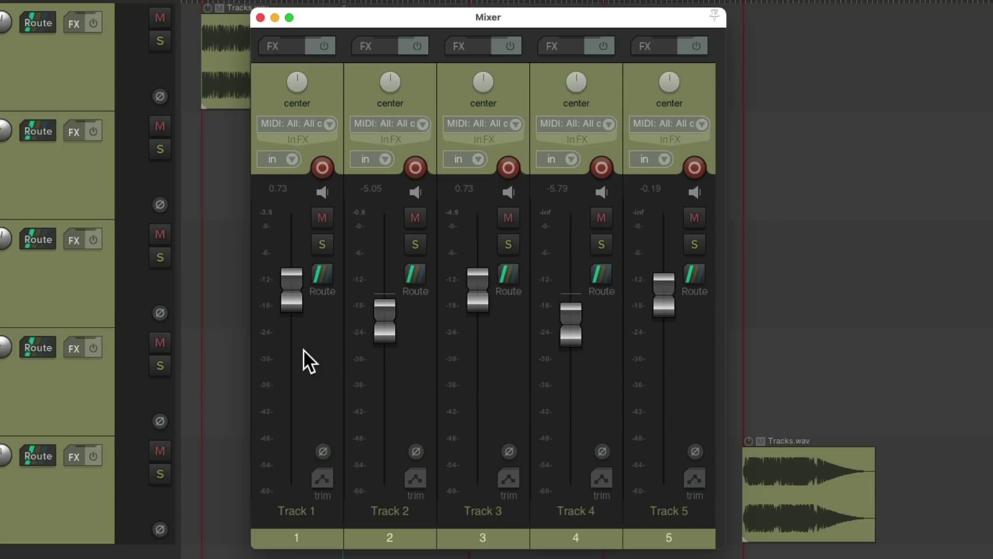
pyautogui.press('space')
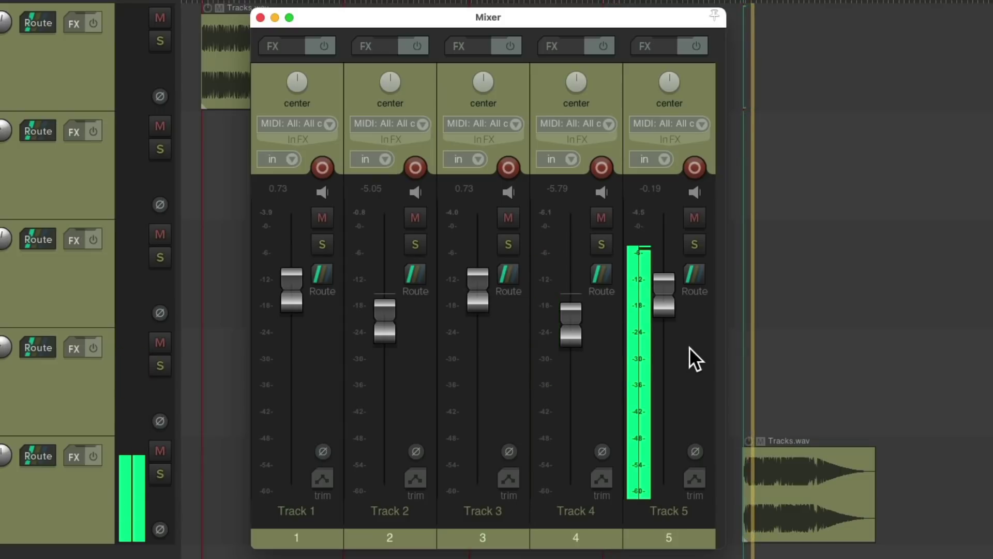
pyautogui.press('space')
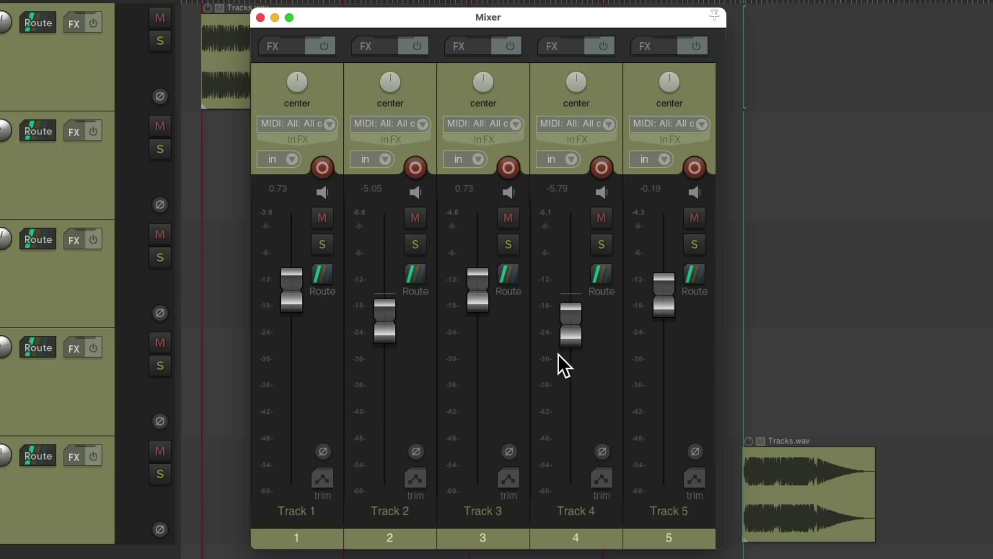
# - Fine-tune the mixer faders during playback: Track 1 to 0.31 dB, Track 2 to -5.23 dB and Track 3 to 0.31 dB
pyautogui.press('space')
pyautogui.moveTo(300, 296); pyautogui.dragTo(300, 298)
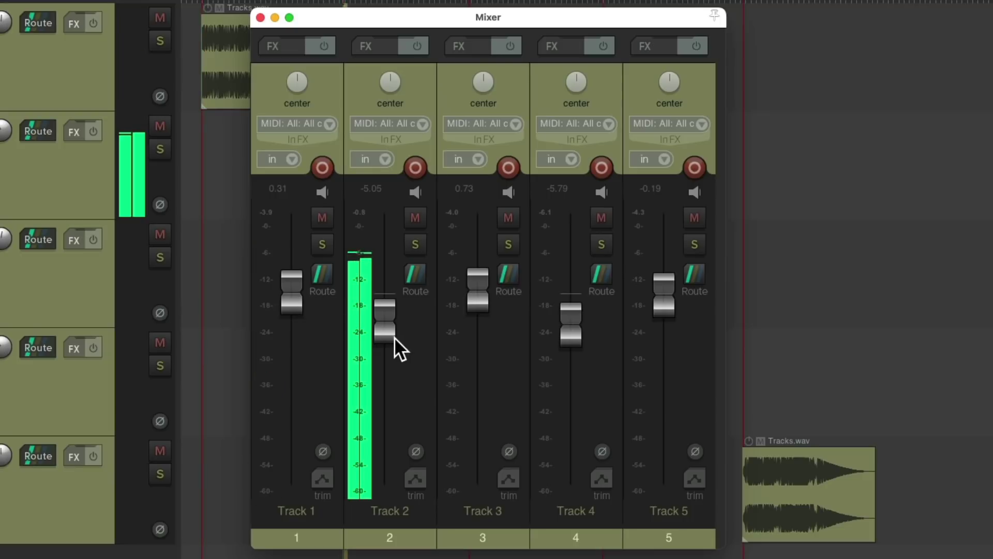
pyautogui.moveTo(385, 326); pyautogui.dragTo(385, 327)
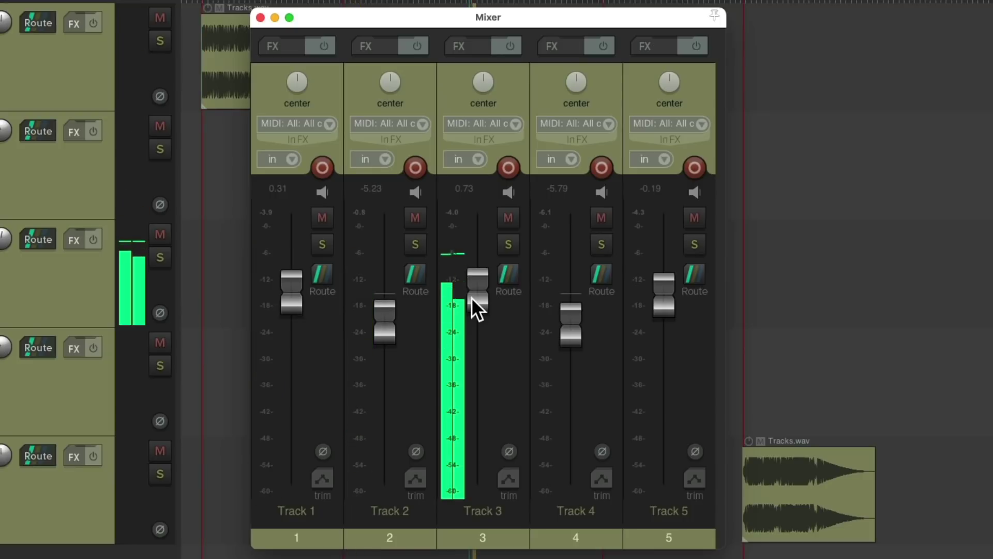
pyautogui.moveTo(471, 300); pyautogui.dragTo(471, 299)
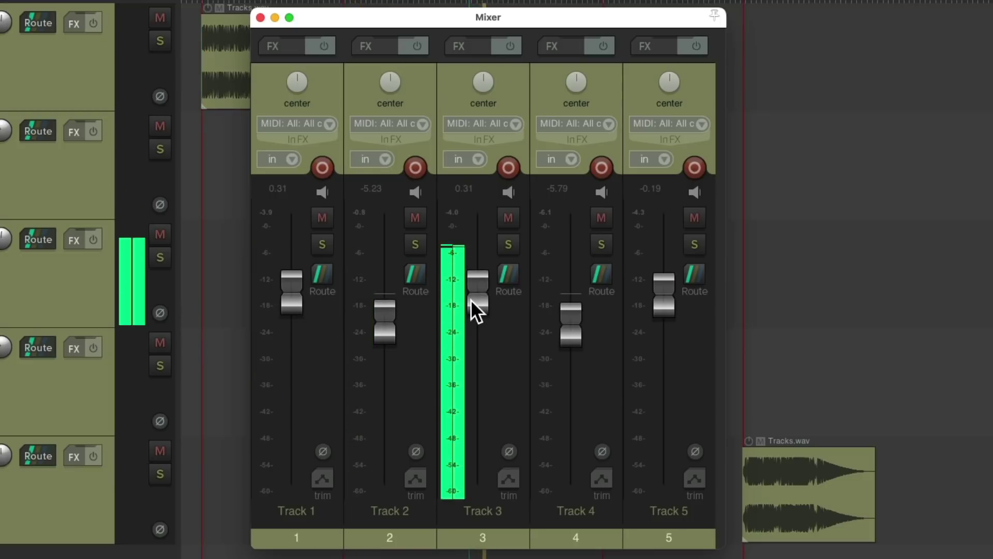